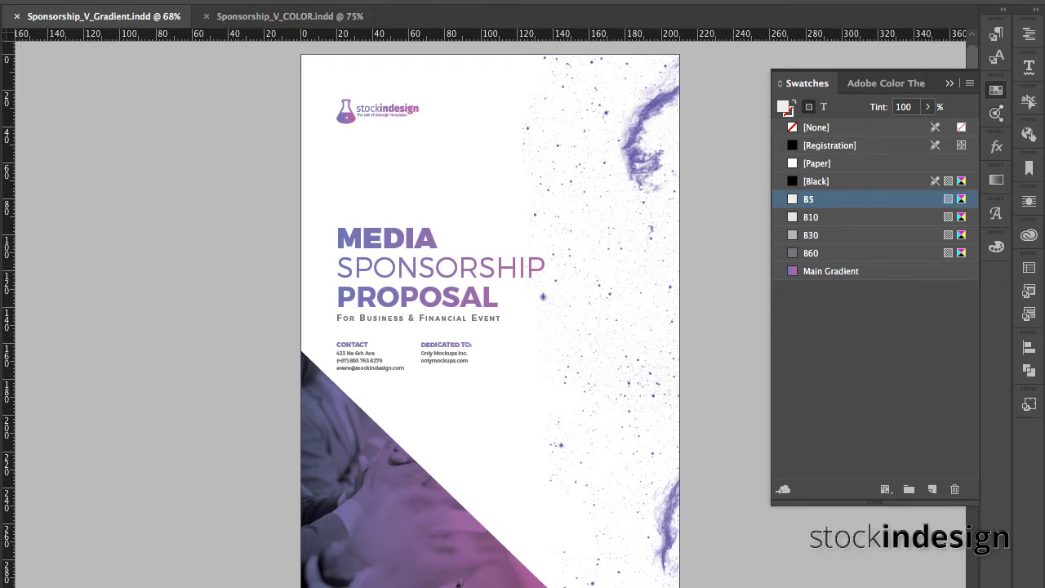
# - Edit the Main Gradient's start stop to CMYK 1/18/99/0
pyautogui.press('F5')
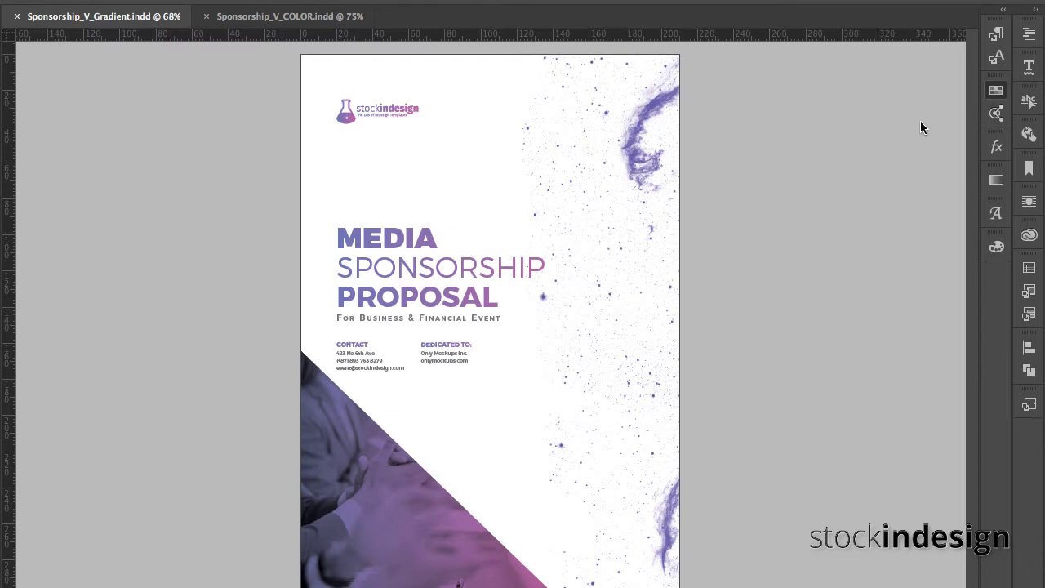
pyautogui.click(993, 91)
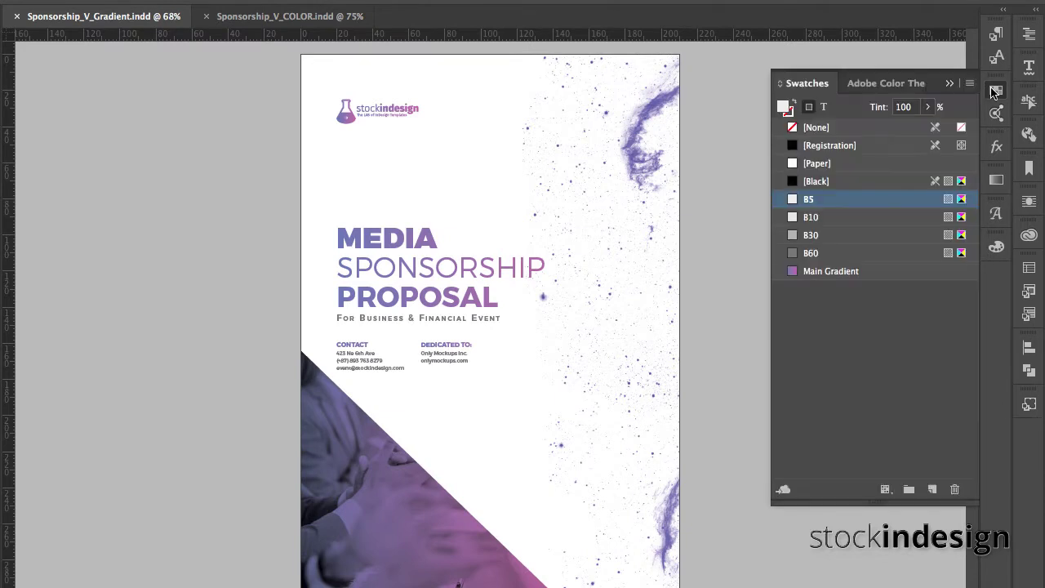
pyautogui.doubleClick(842, 274)
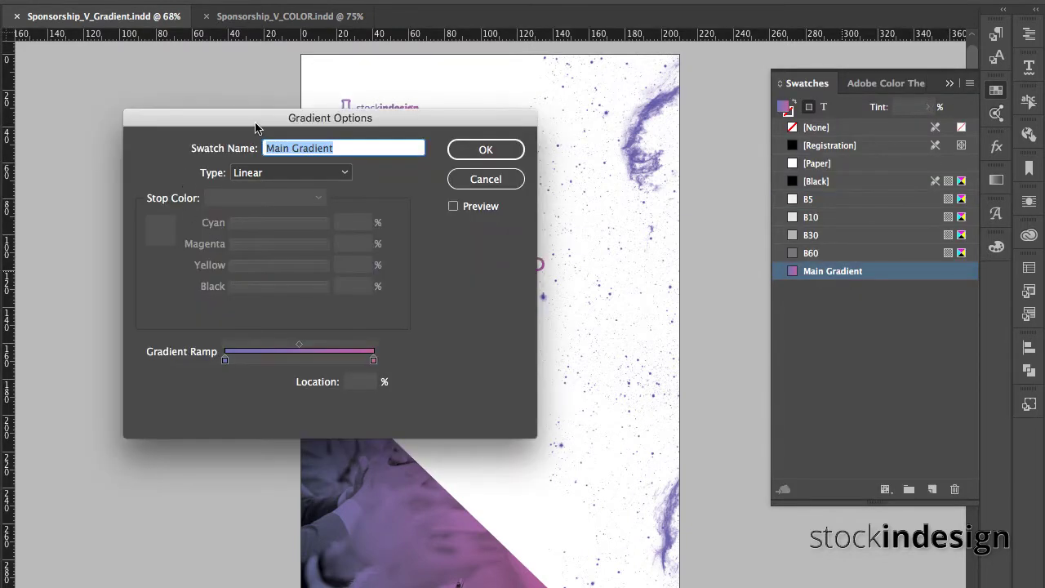
pyautogui.moveTo(255, 127); pyautogui.dragTo(268, 138)
pyautogui.click(237, 371)
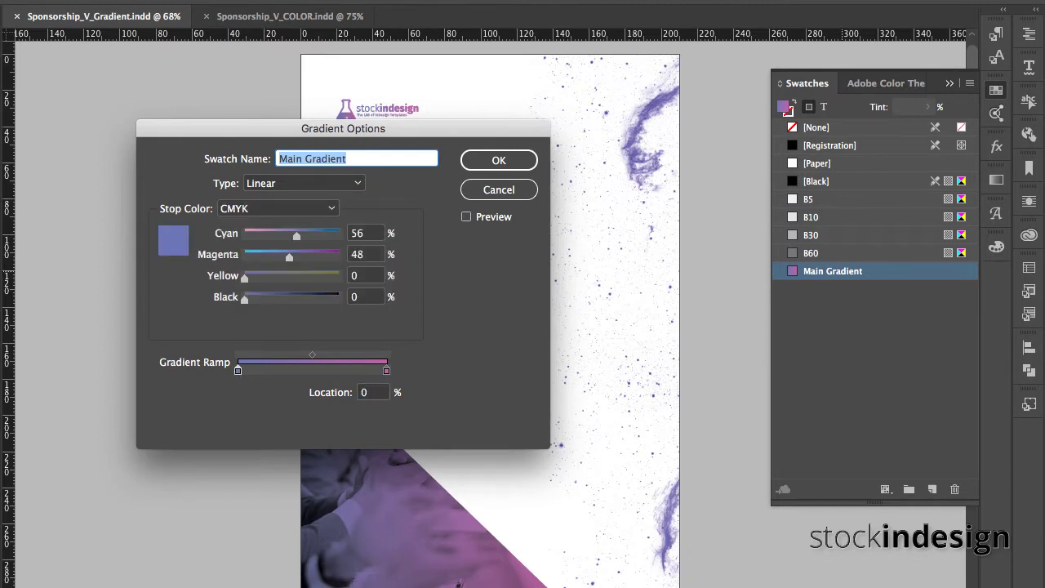
pyautogui.doubleClick(359, 233)
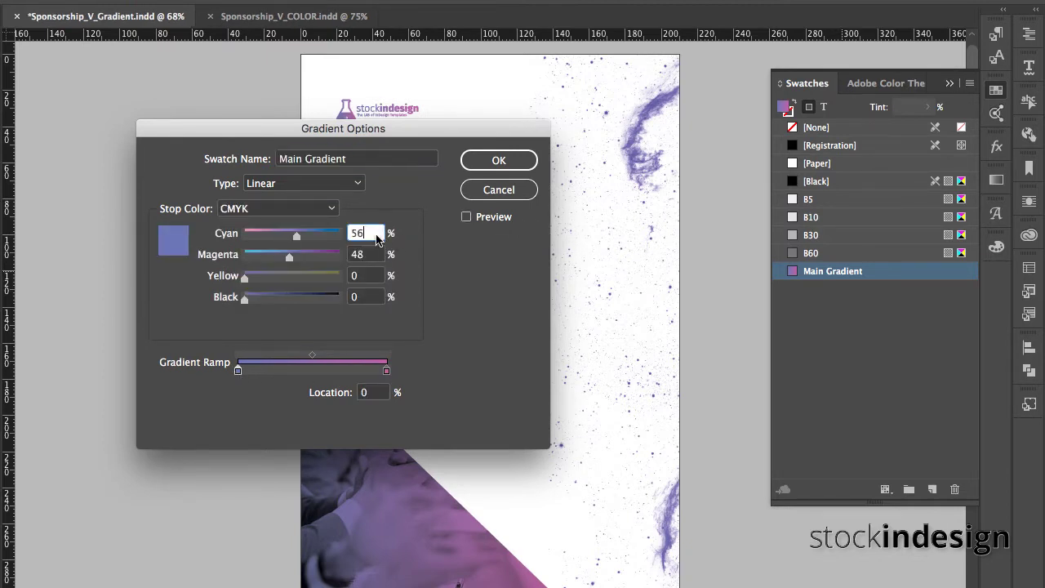
pyautogui.write('1')
pyautogui.press('Tab')
pyautogui.write('8')
pyautogui.press('Tab')
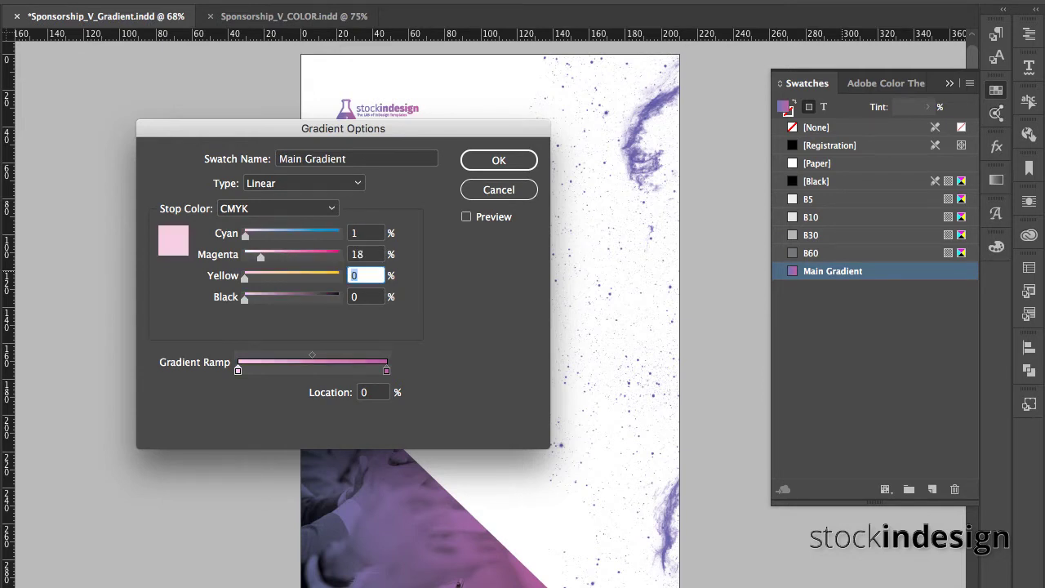
pyautogui.write('99')
pyautogui.press('Tab')
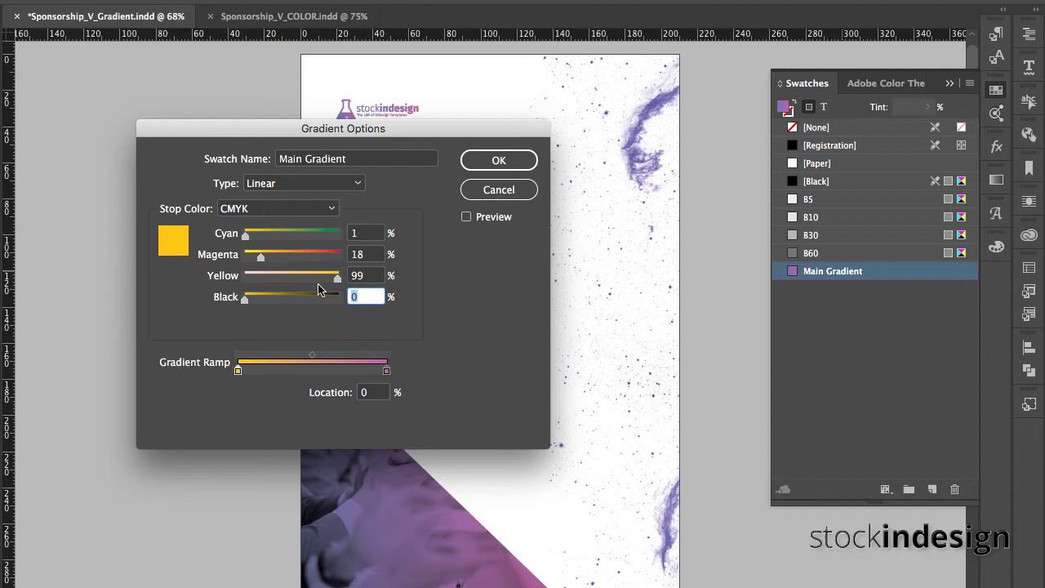
# - Set the Main Gradient's end stop to CMYK 0/83/39/0
pyautogui.click(387, 372)
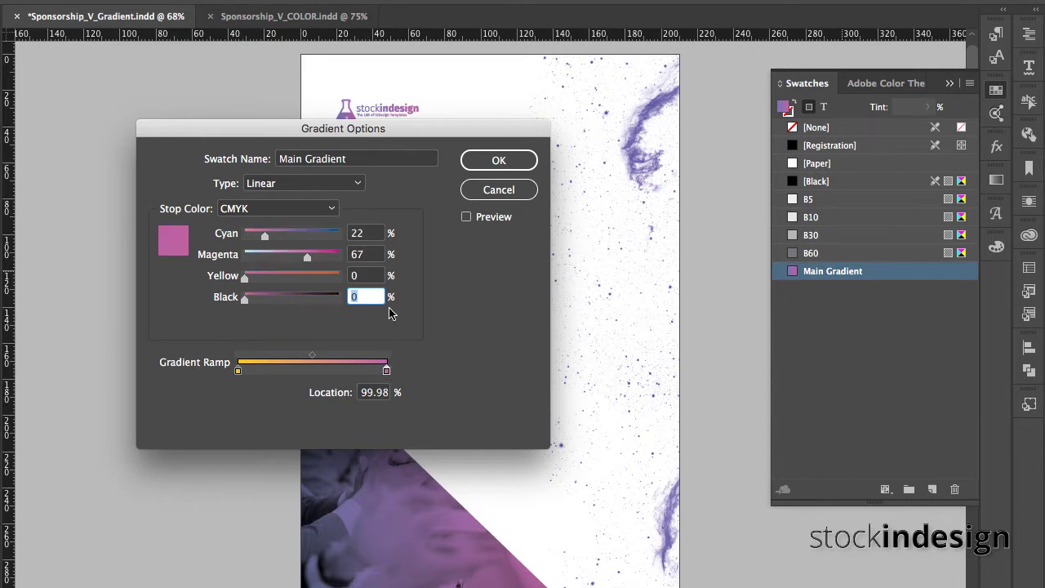
pyautogui.doubleClick(371, 237)
pyautogui.write('0')
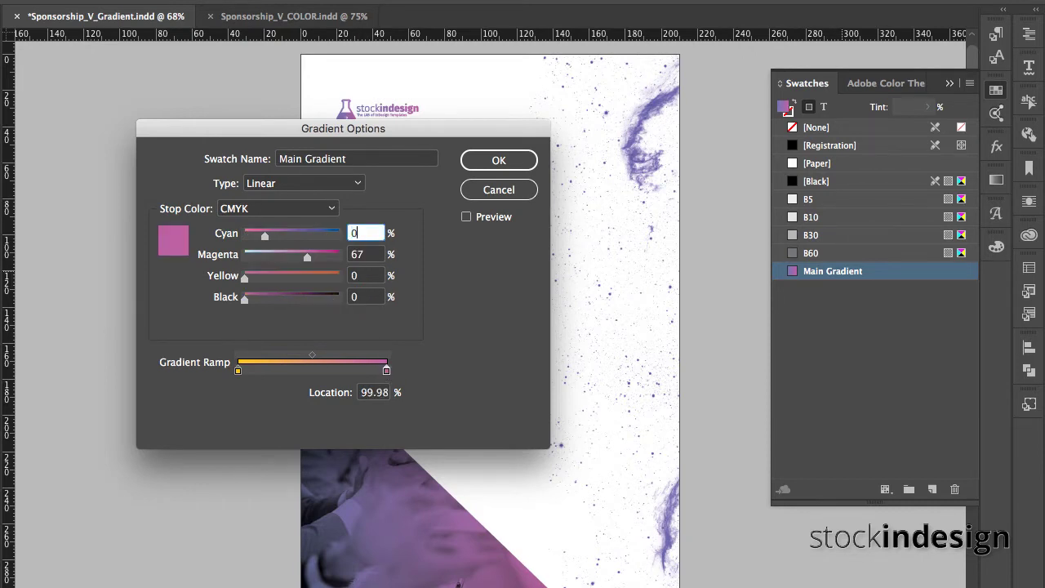
pyautogui.press('Tab')
pyautogui.write('83')
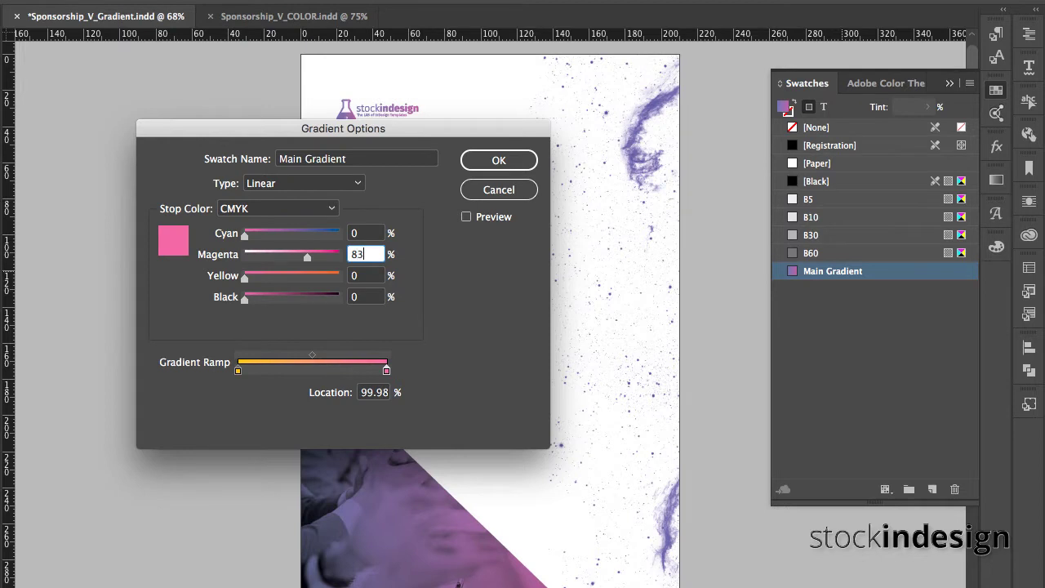
pyautogui.press('Tab')
pyautogui.write('9')
pyautogui.press('Tab')
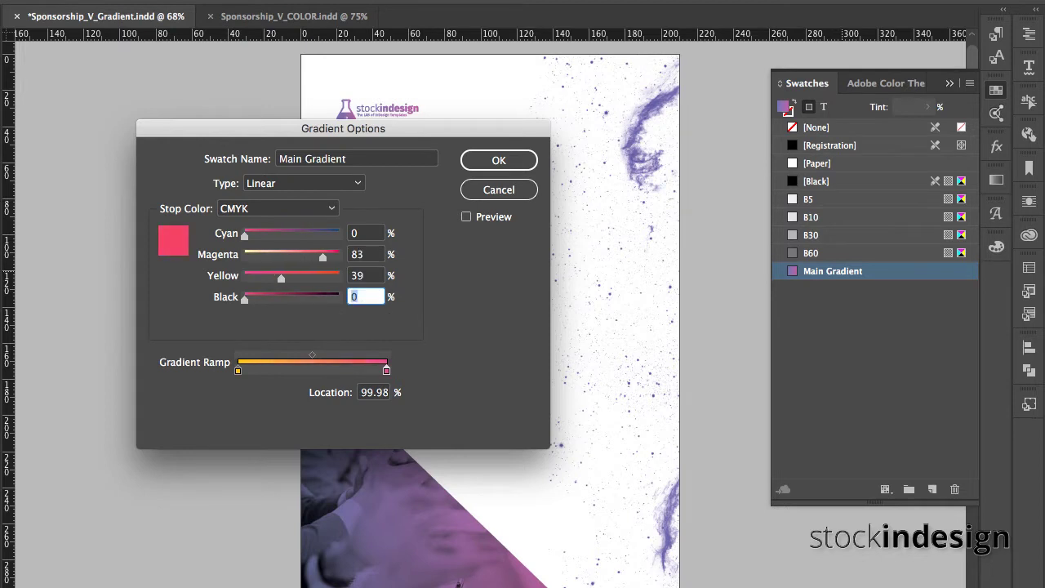
# - Apply the yellow-to-pink gradient and scroll to the About Promoter and Our Team spread
pyautogui.press('Return')
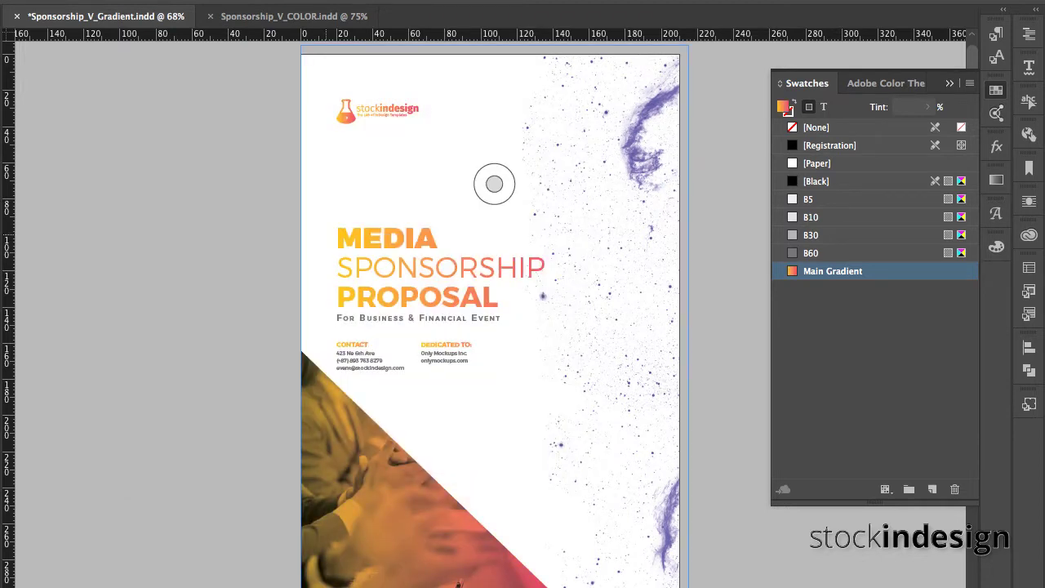
pyautogui.scroll(-10, 326, 289)
pyautogui.scroll(-2, 327, 289)
pyautogui.scroll(-4, 327, 287)
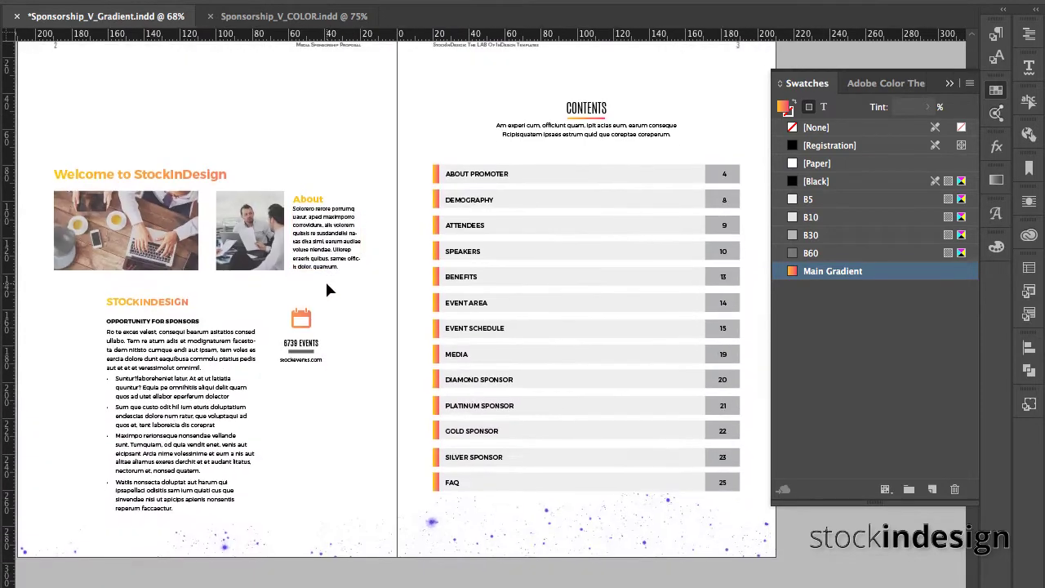
pyautogui.scroll(-6, 326, 289)
pyautogui.scroll(-6, 327, 289)
pyautogui.scroll(-1, 327, 289)
pyautogui.scroll(1, 327, 289)
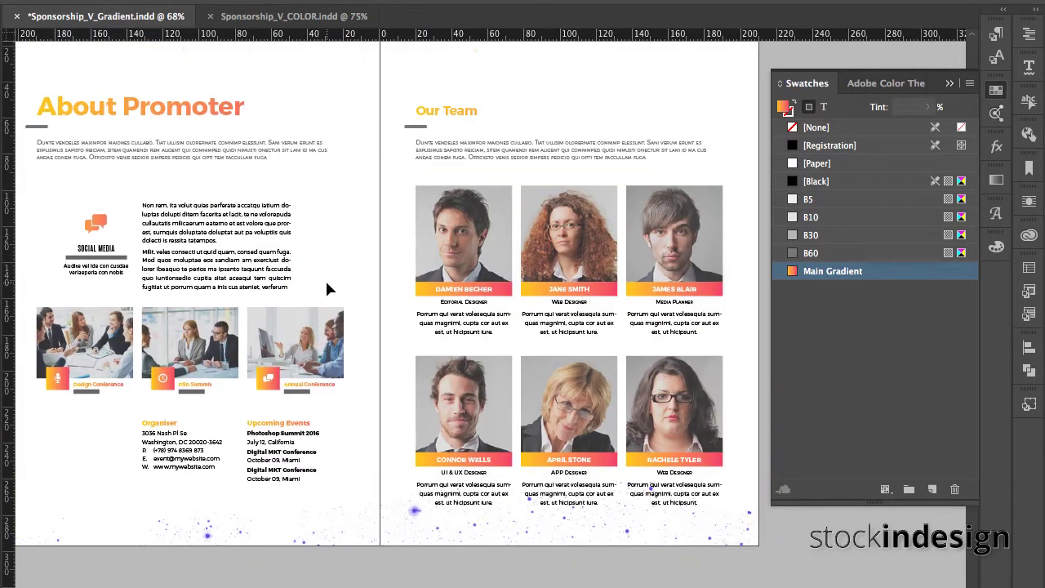
# - Swap the Main Gradient's stops so pink sits on the left and yellow on the right
pyautogui.doubleClick(911, 278)
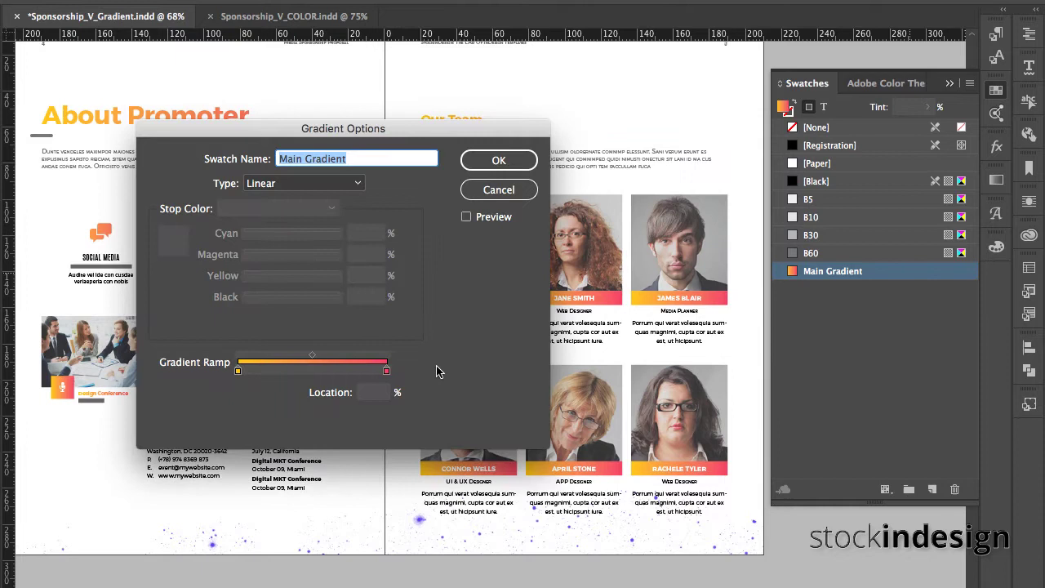
pyautogui.click(387, 373)
pyautogui.moveTo(380, 374)
pyautogui.mouseDown()
pyautogui.moveTo(281, 373)
pyautogui.moveTo(400, 378)
pyautogui.mouseUp()
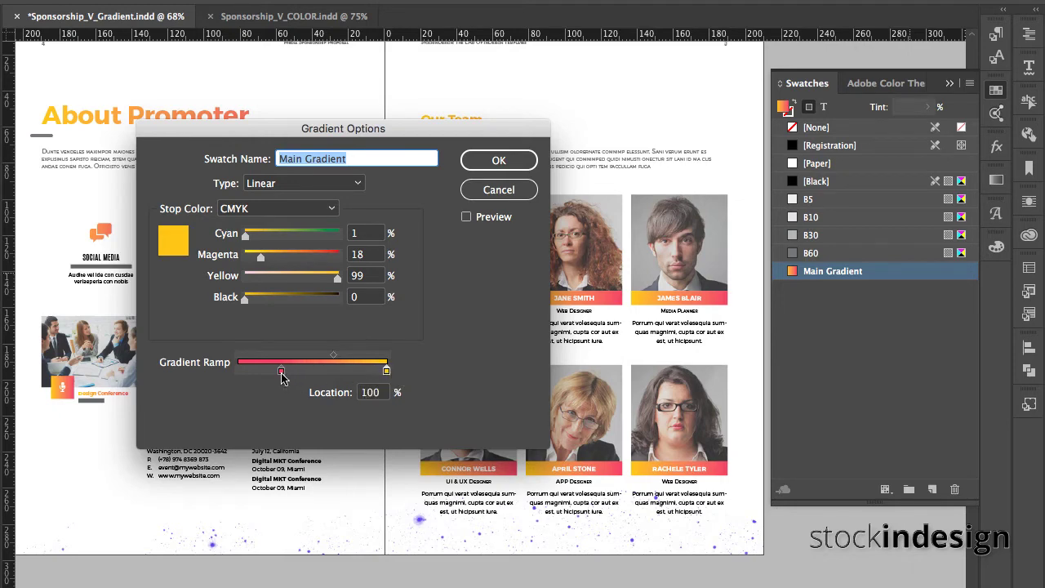
pyautogui.moveTo(282, 374); pyautogui.dragTo(231, 377)
pyautogui.click(482, 166)
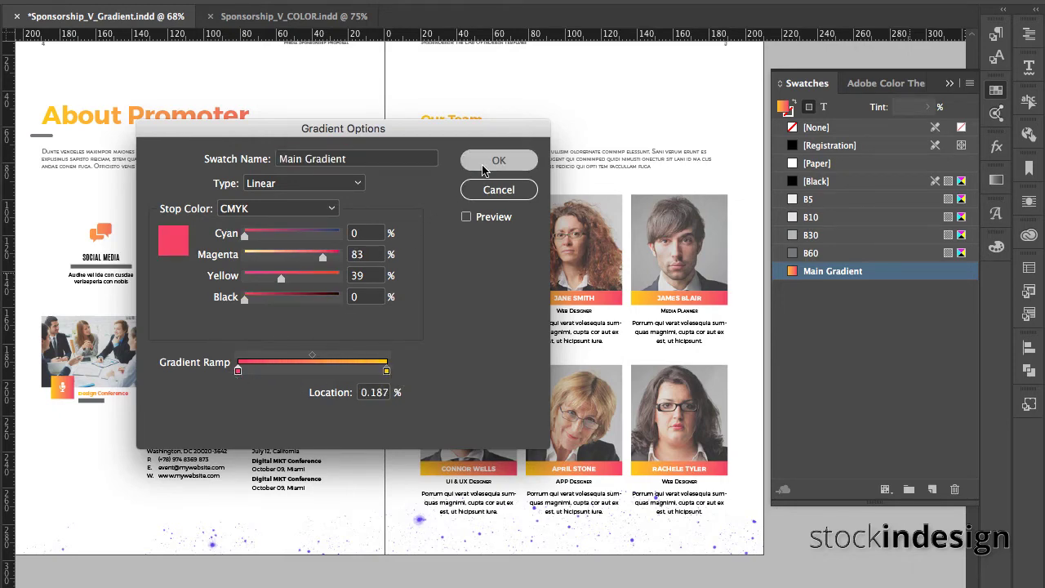
pyautogui.doubleClick(912, 280)
pyautogui.click(308, 190)
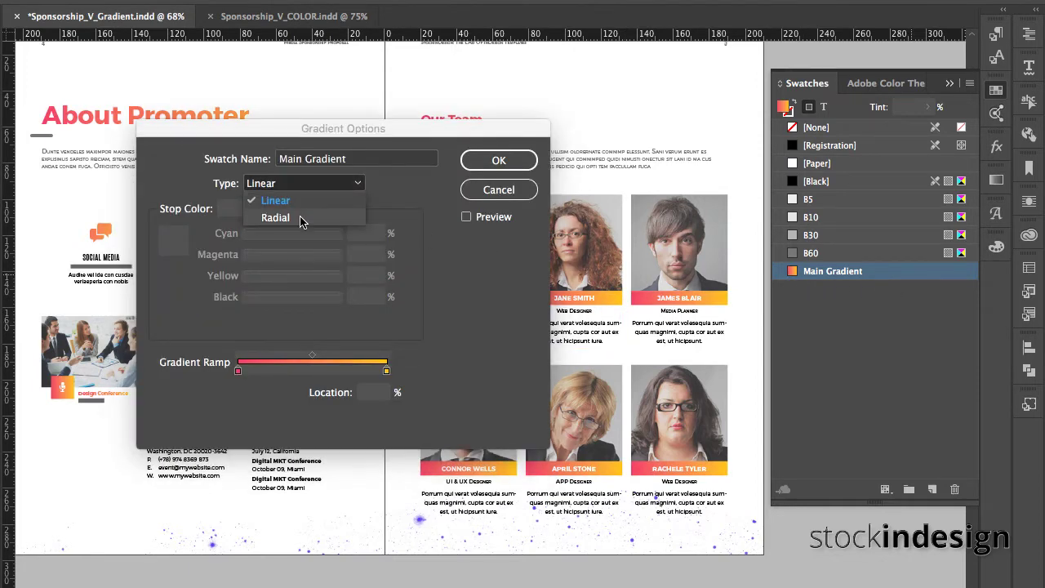
pyautogui.click(300, 217)
pyautogui.click(500, 166)
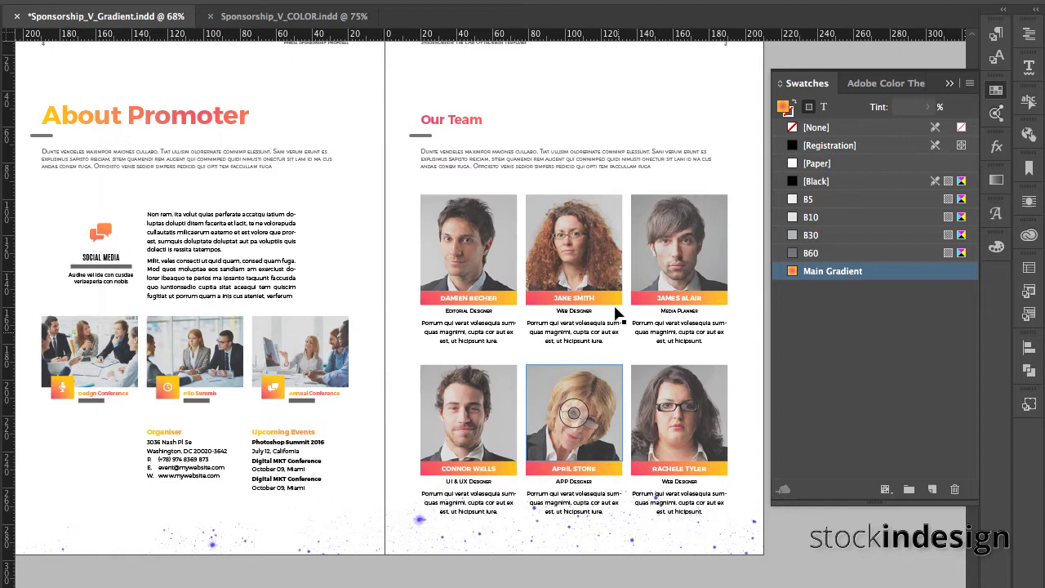
pyautogui.scroll(-4, 552, 373)
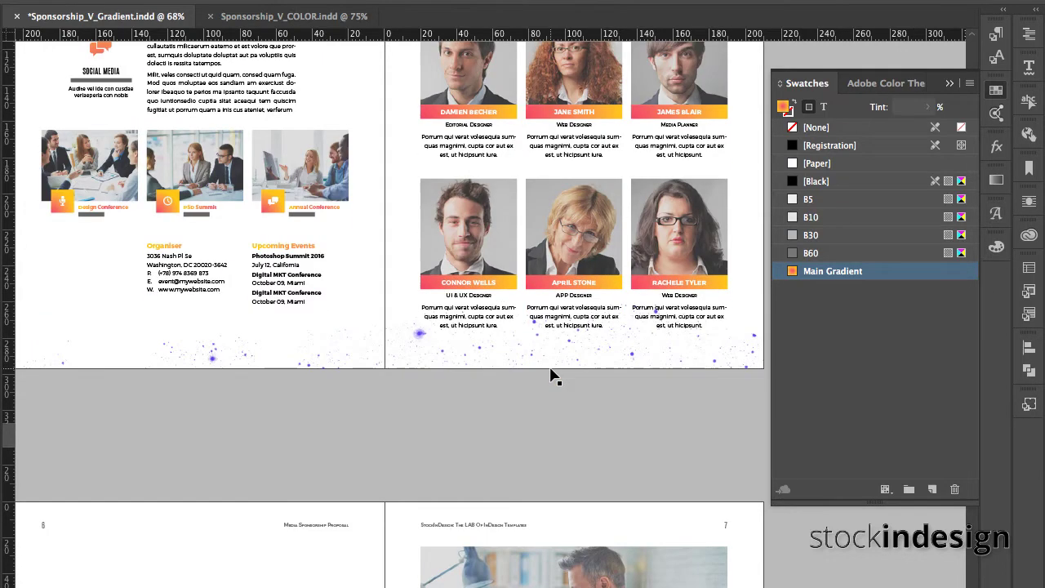
pyautogui.doubleClick(899, 275)
pyautogui.click(357, 187)
pyautogui.click(318, 197)
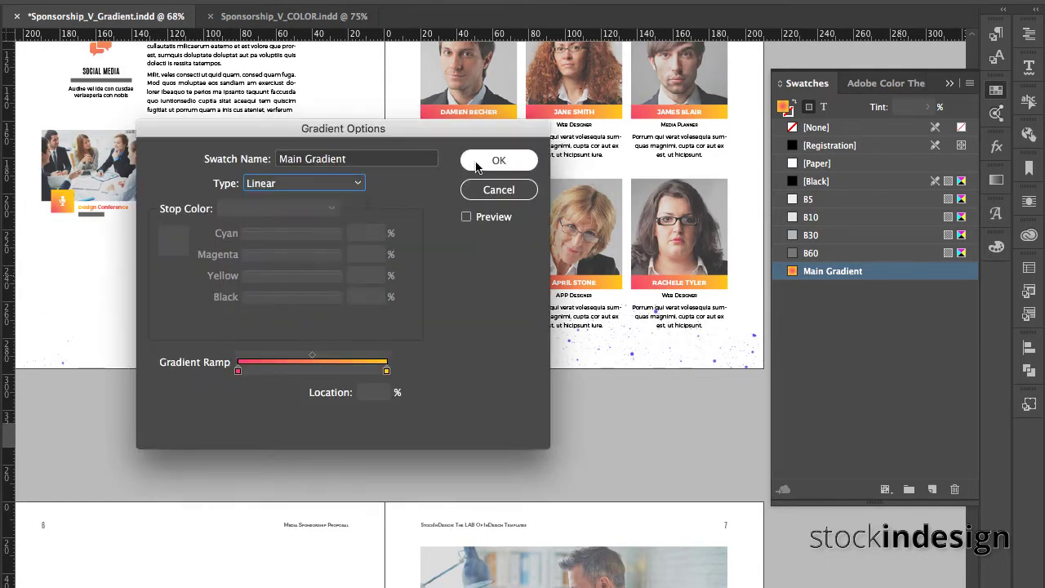
pyautogui.click(480, 166)
pyautogui.scroll(5, 479, 163)
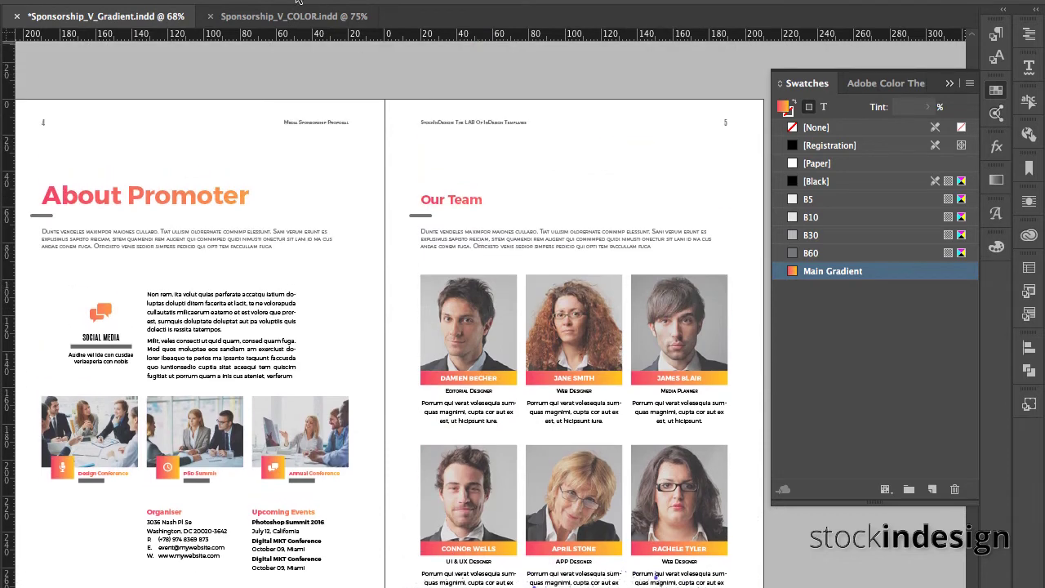
# - In the COLOR template, change Main Color to an orange-yellow with yellow at 94
pyautogui.click(277, 18)
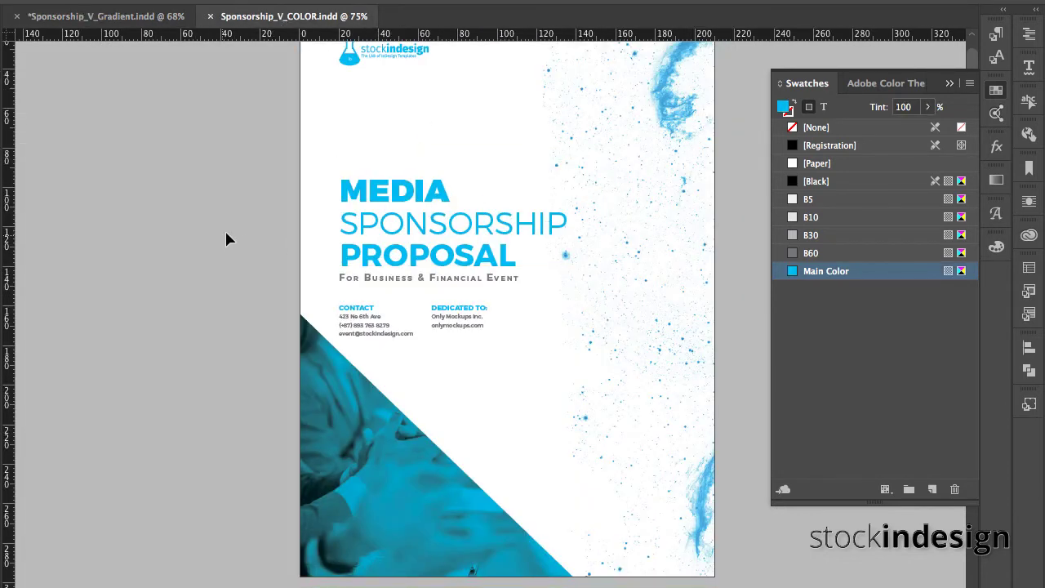
pyautogui.doubleClick(865, 272)
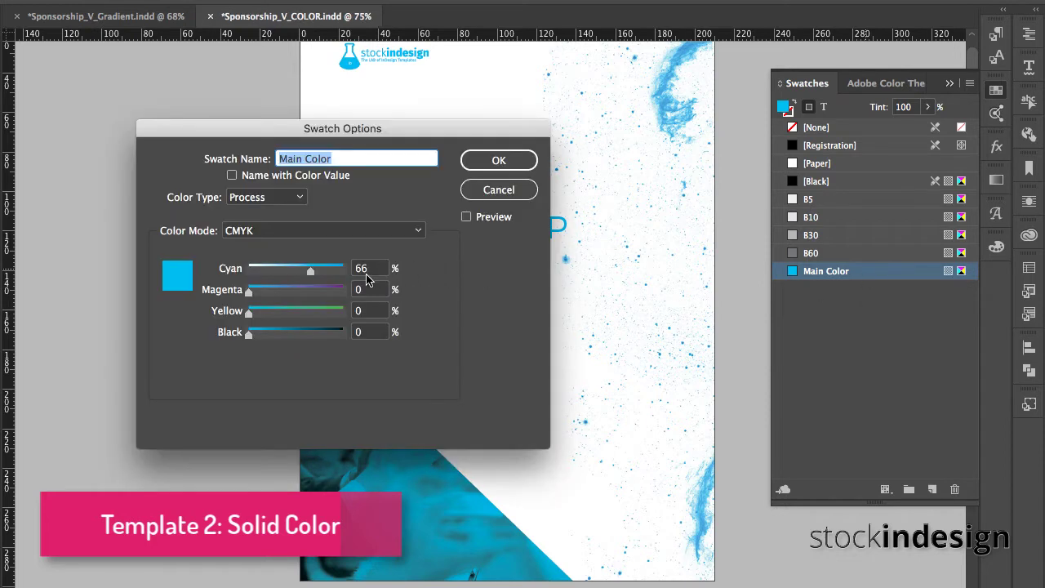
pyautogui.moveTo(249, 312); pyautogui.dragTo(339, 317)
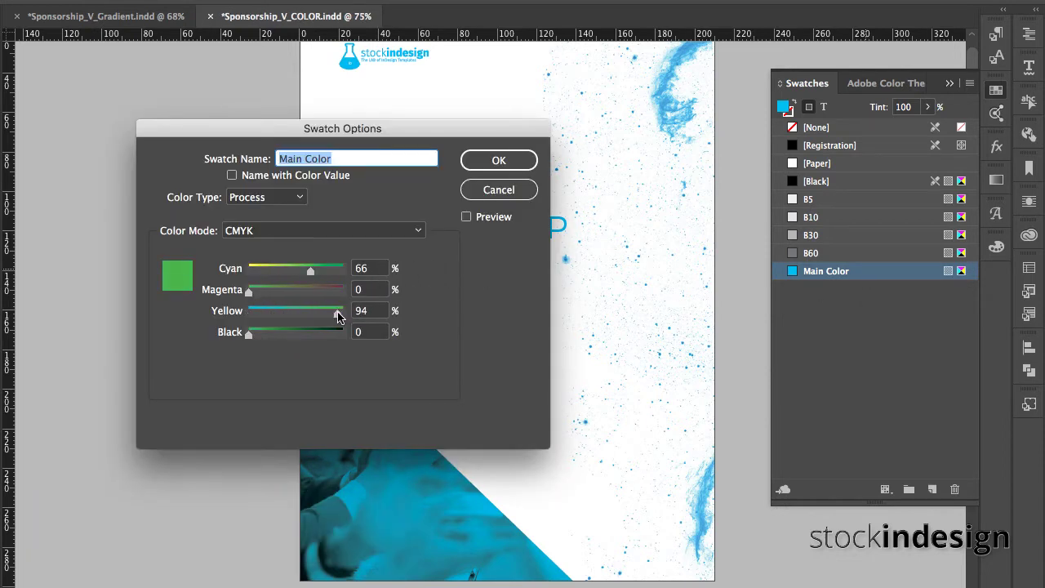
pyautogui.moveTo(310, 271)
pyautogui.mouseDown()
pyautogui.moveTo(254, 272)
pyautogui.moveTo(265, 293)
pyautogui.moveTo(282, 296)
pyautogui.moveTo(272, 294)
pyautogui.mouseUp()
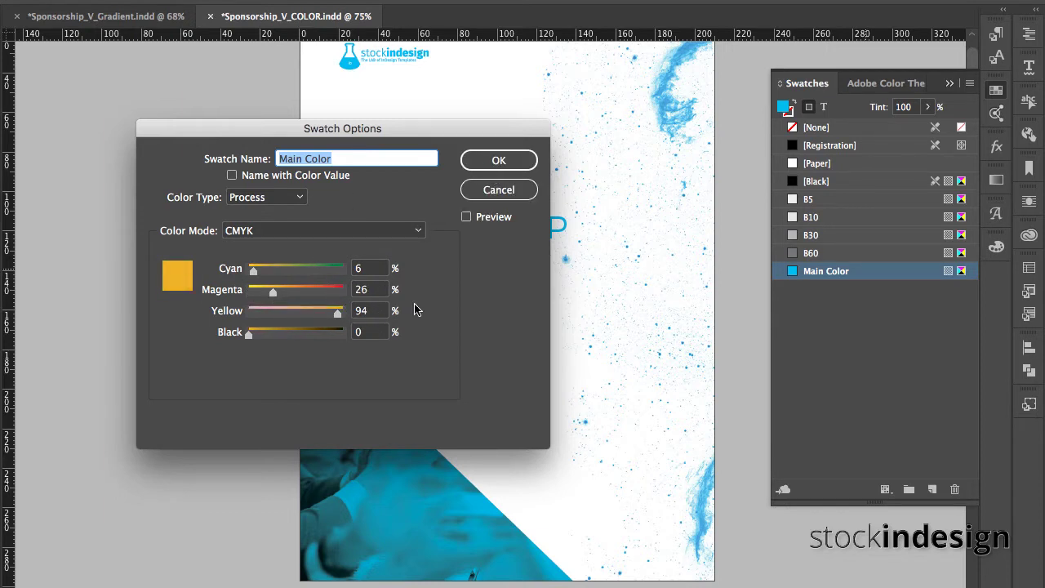
pyautogui.click(496, 160)
# - Scroll through the spreads to check the new yellow Main Color
pyautogui.scroll(-10, 617, 355)
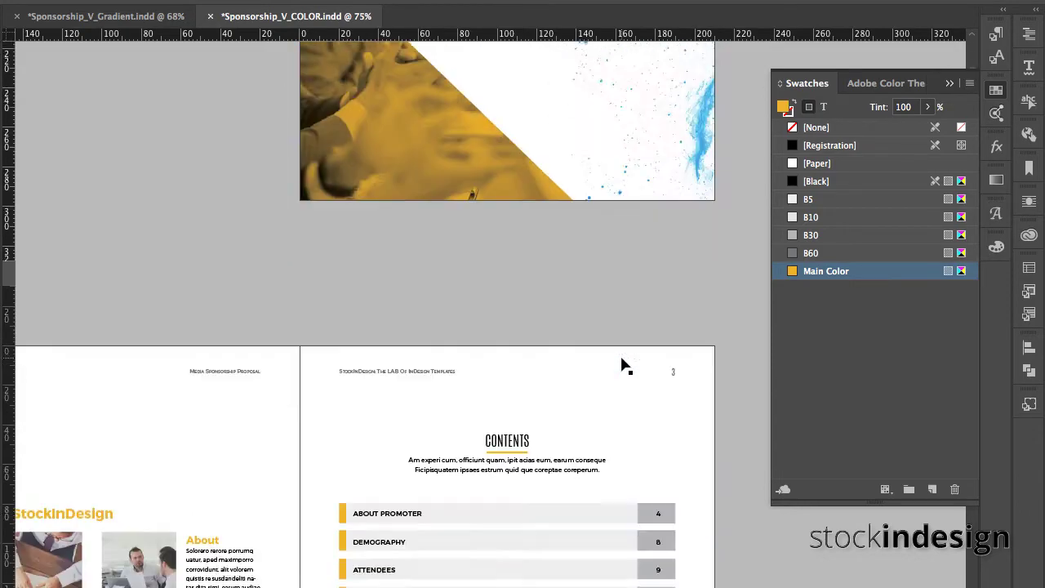
pyautogui.scroll(-5, 622, 365)
pyautogui.scroll(-4, 622, 364)
pyautogui.scroll(-5, 622, 364)
pyautogui.scroll(-5, 622, 365)
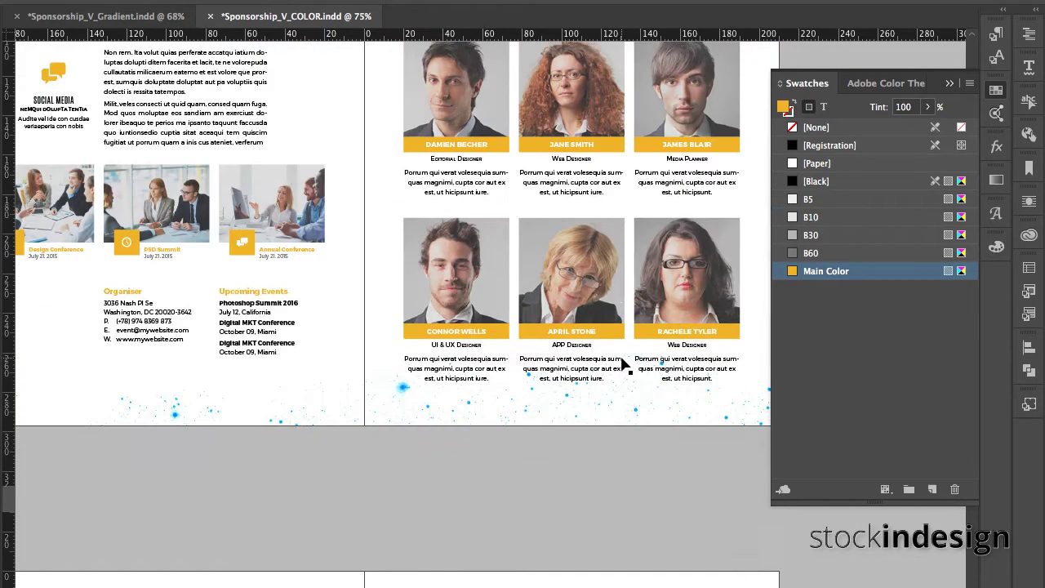
pyautogui.scroll(5, 622, 365)
pyautogui.scroll(10, 622, 365)
pyautogui.scroll(-15, 623, 365)
pyautogui.scroll(-5, 622, 365)
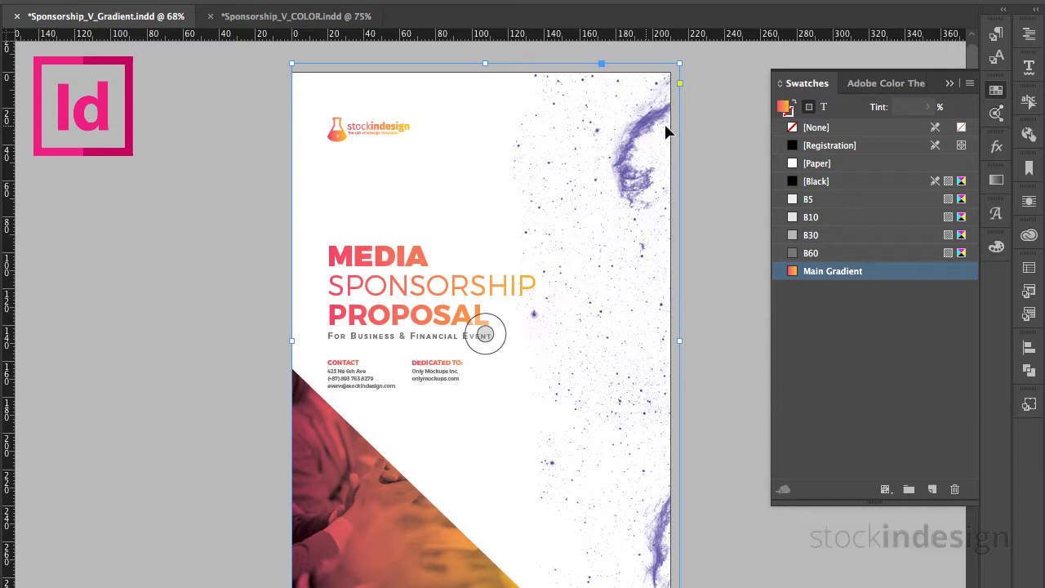
# - Select the cover's background frame and show its back_01.jpg link in the Links panel
pyautogui.click(485, 326)
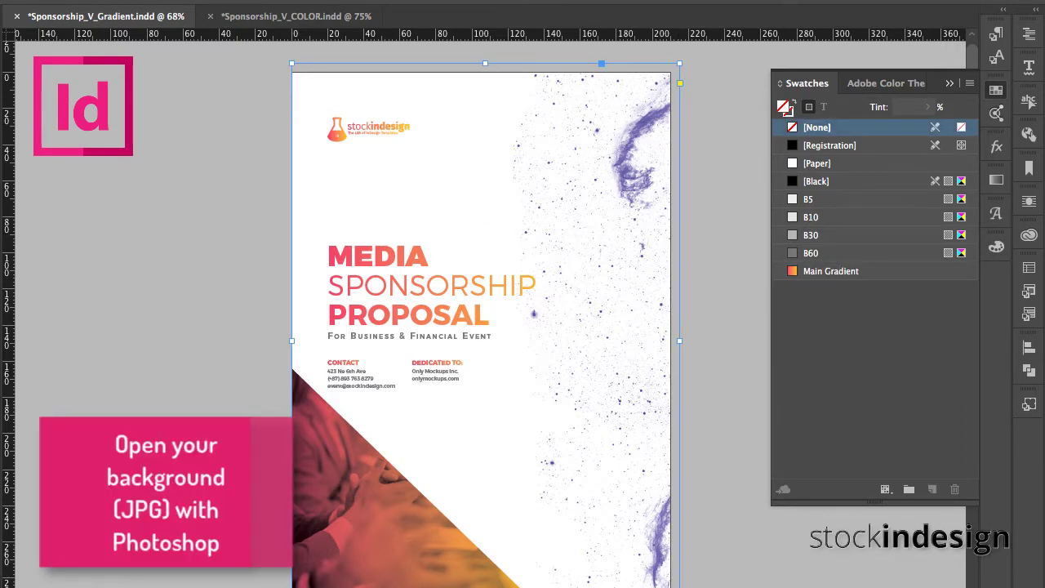
pyautogui.hotkey('ctrl', 'shift', 'd')
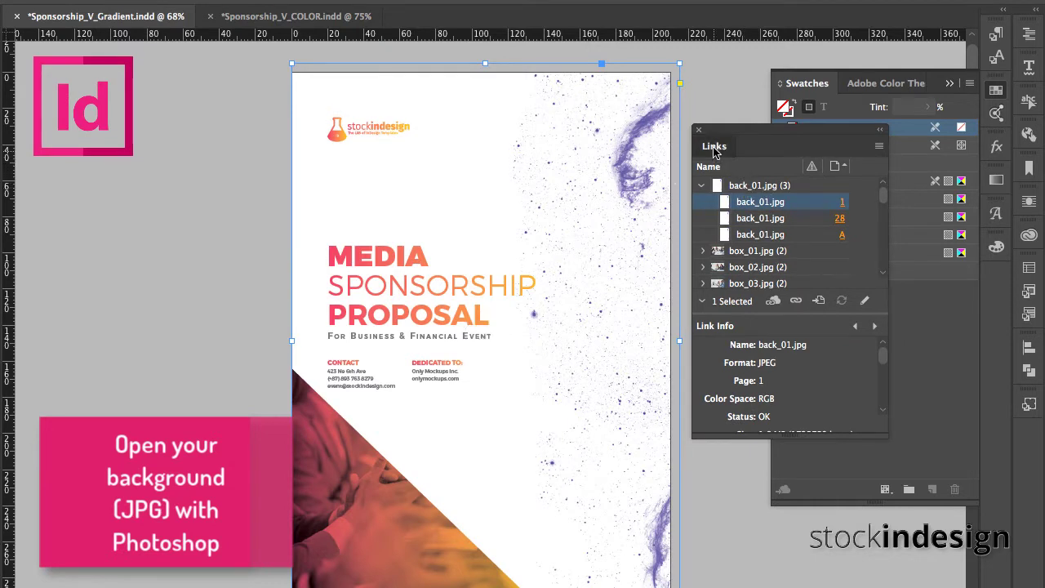
pyautogui.moveTo(712, 147); pyautogui.dragTo(1029, 147)
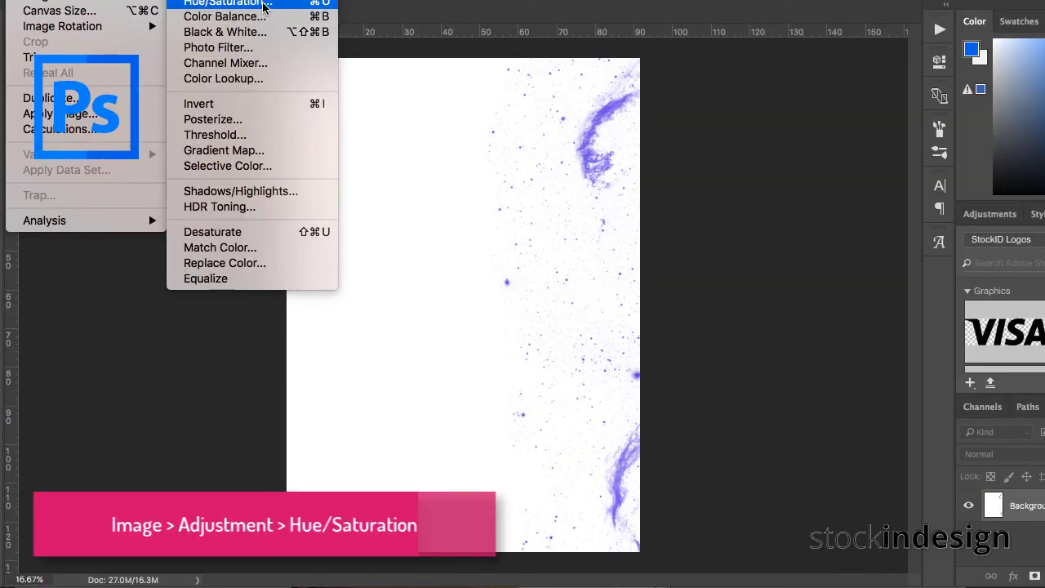
# - Apply a +155 Hue/Saturation hue shift to turn the purple splatters orange
pyautogui.click(264, 6)
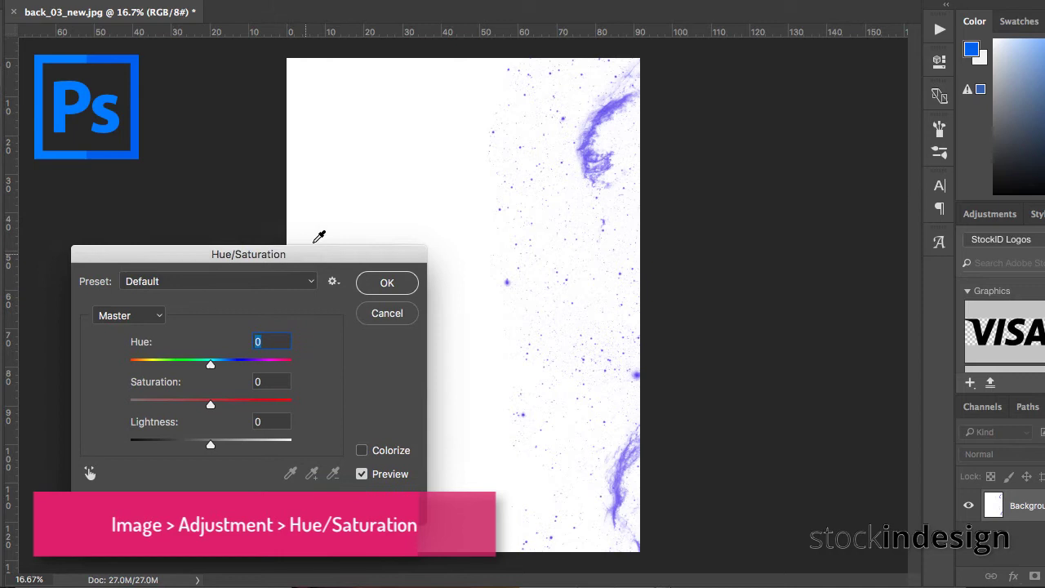
pyautogui.moveTo(301, 253); pyautogui.dragTo(323, 196)
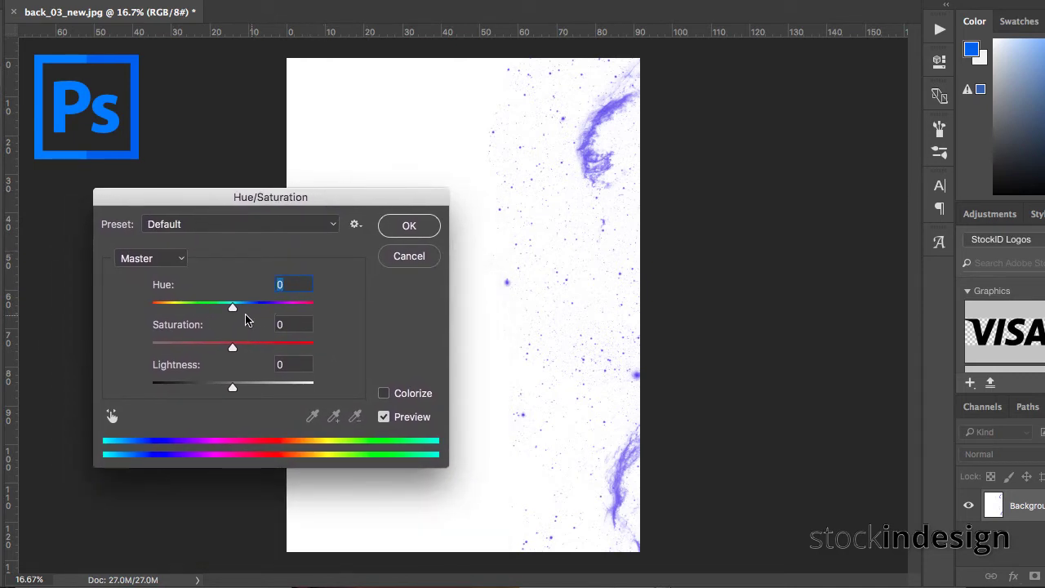
pyautogui.moveTo(233, 310)
pyautogui.mouseDown()
pyautogui.moveTo(171, 310)
pyautogui.moveTo(319, 310)
pyautogui.moveTo(296, 307)
pyautogui.moveTo(306, 314)
pyautogui.mouseUp()
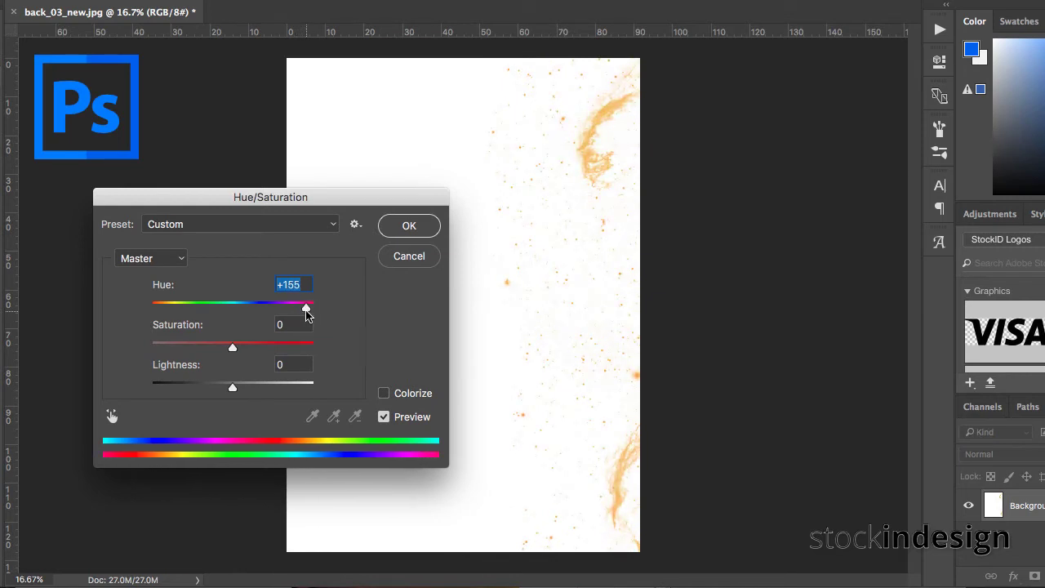
pyautogui.click(404, 227)
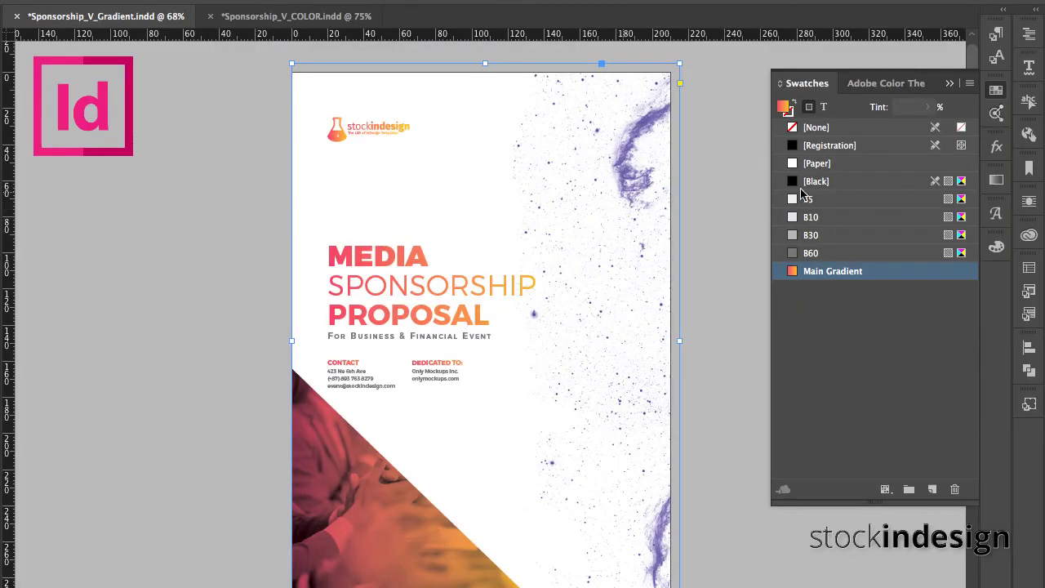
# - Relink the back_01.jpg link group to back_03_new.jpg
pyautogui.press('/')
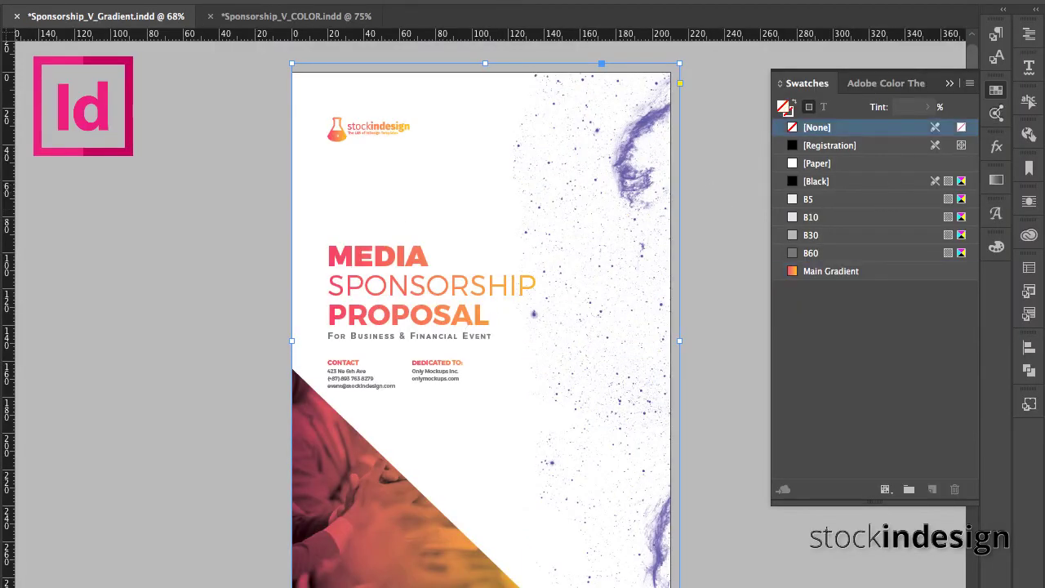
pyautogui.hotkey('ctrl', 'shift', 'd')
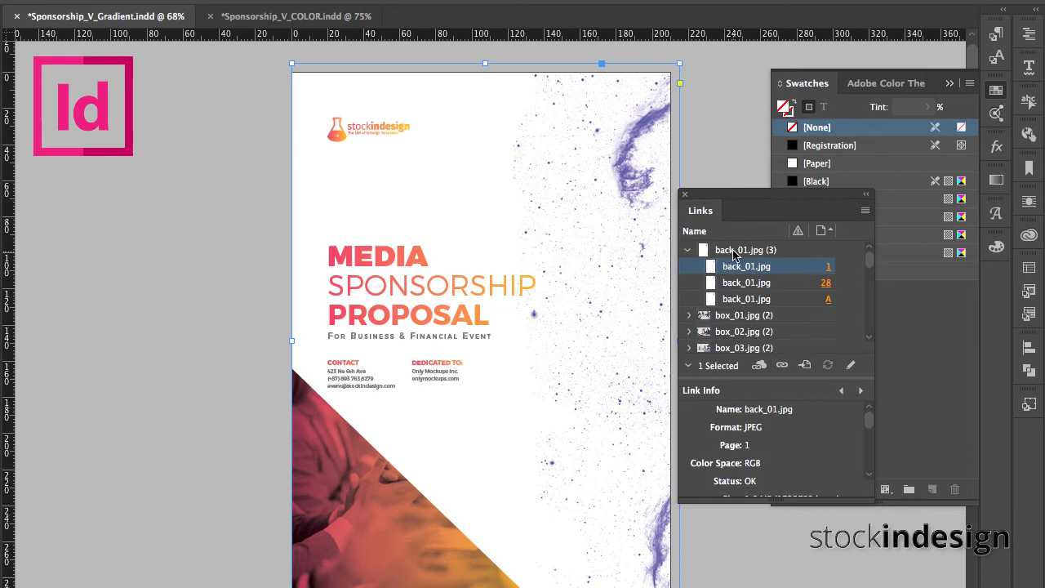
pyautogui.click(729, 253)
pyautogui.click(688, 250)
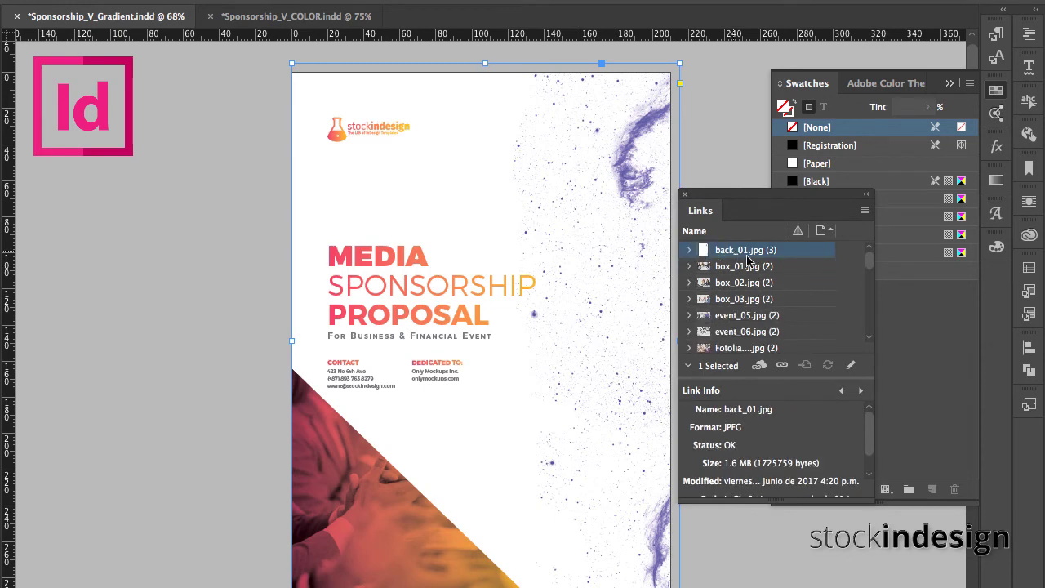
pyautogui.click(780, 367)
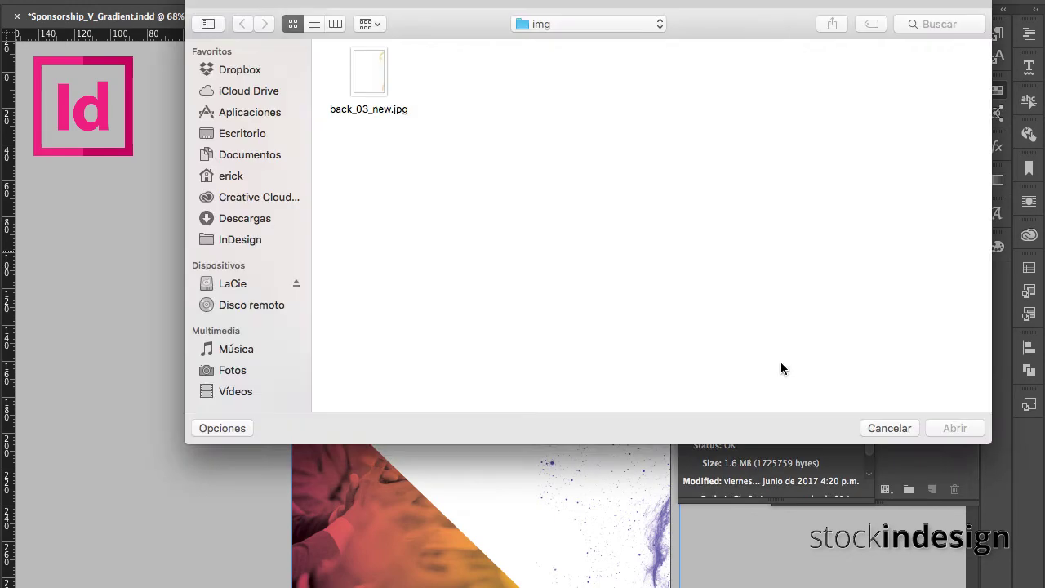
pyautogui.doubleClick(372, 94)
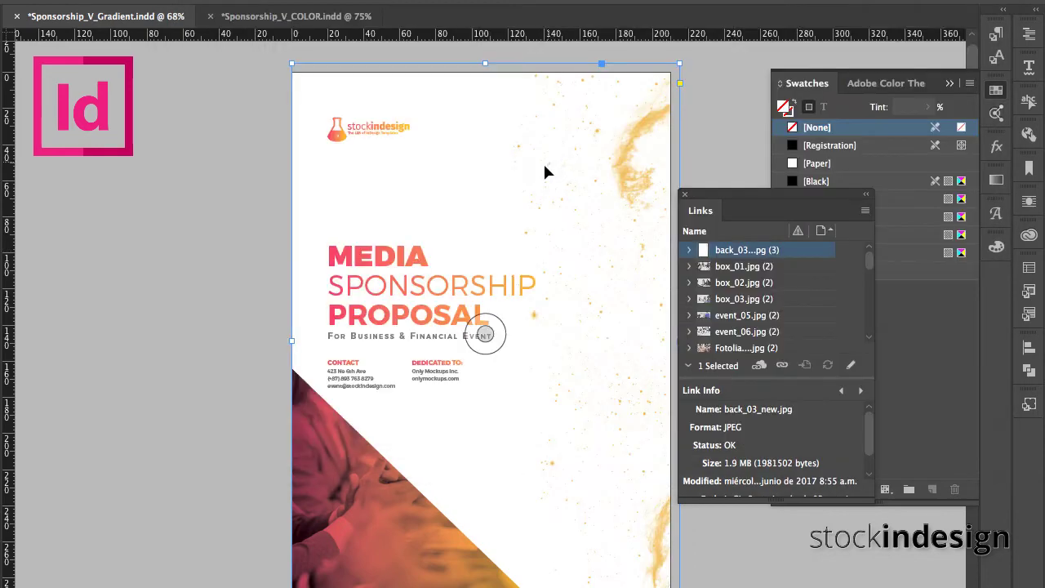
# - Scroll the inner pages, then jump to the page-28 background placement via Links
pyautogui.scroll(-10, 595, 282)
pyautogui.scroll(-3, 590, 283)
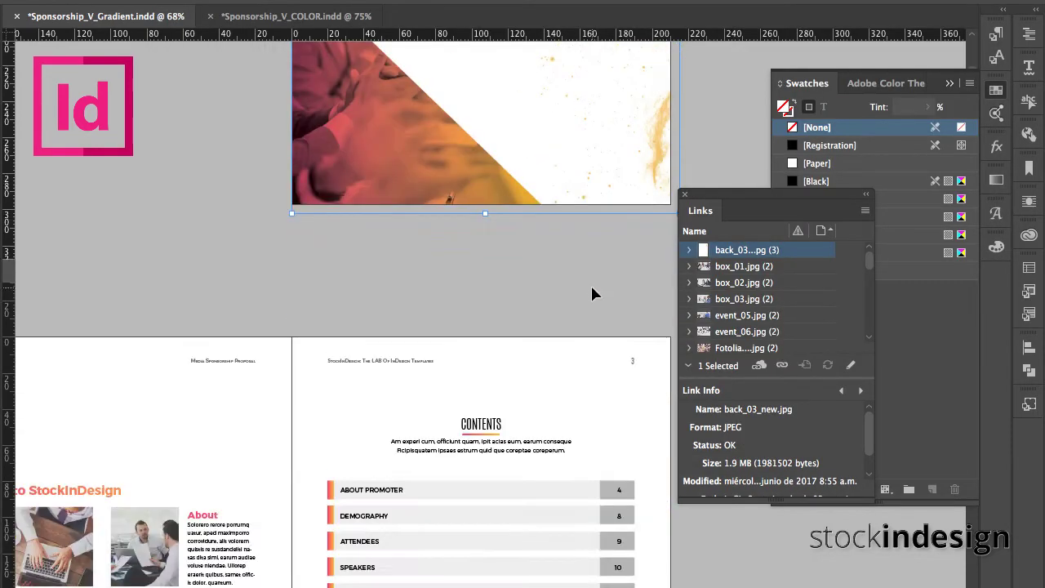
pyautogui.scroll(-5, 590, 284)
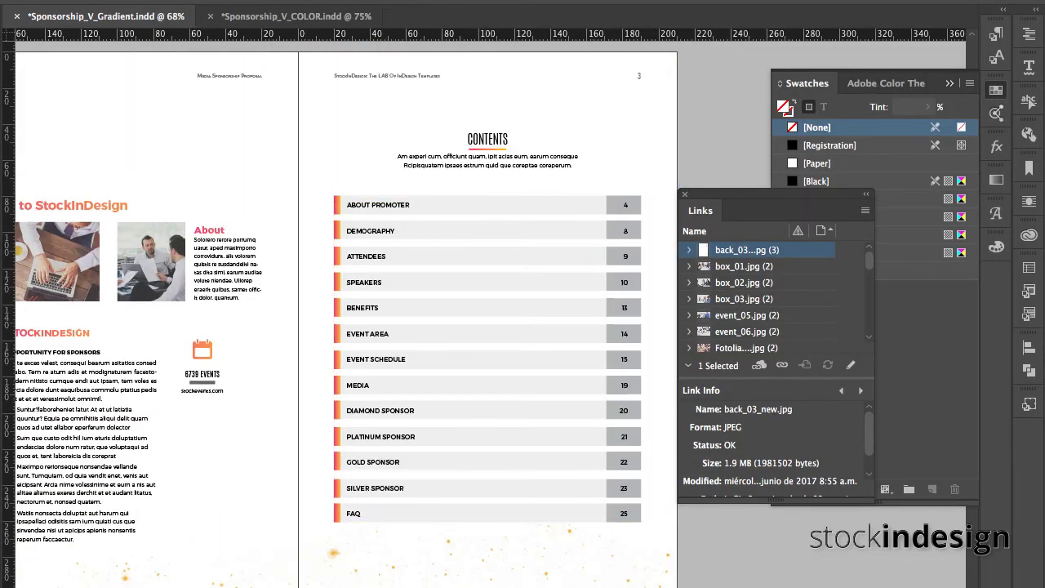
pyautogui.click(826, 282)
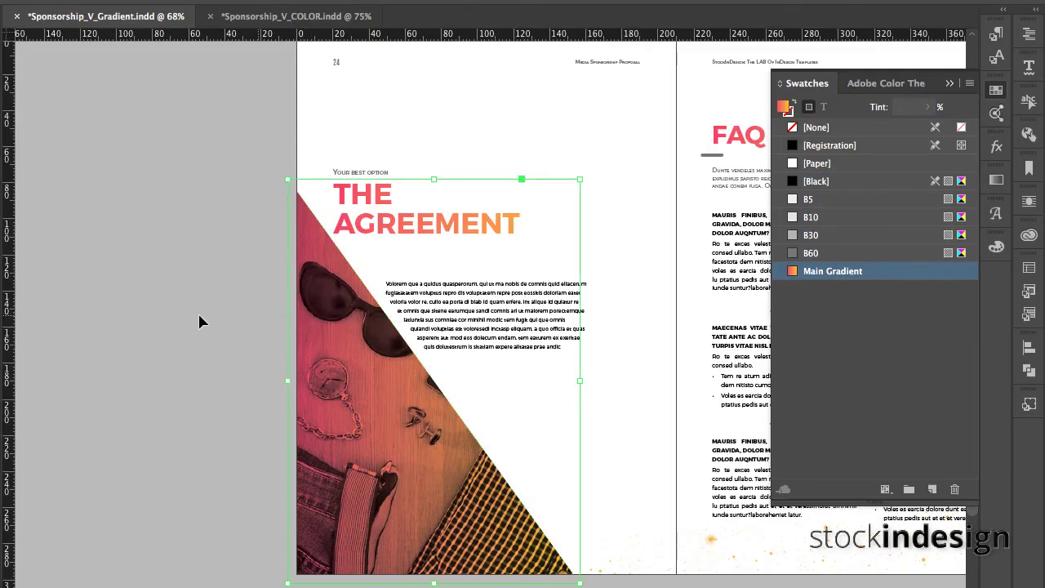
# - Switch to Normal view, hide the Top layer and select the triangle-frame photo
pyautogui.press('w')
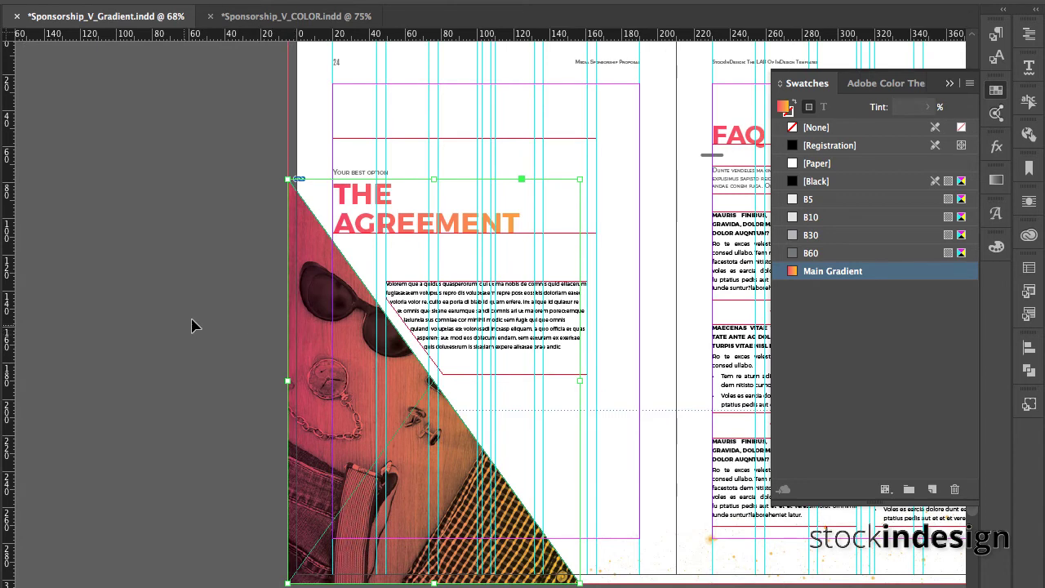
pyautogui.scroll(-1, 191, 326)
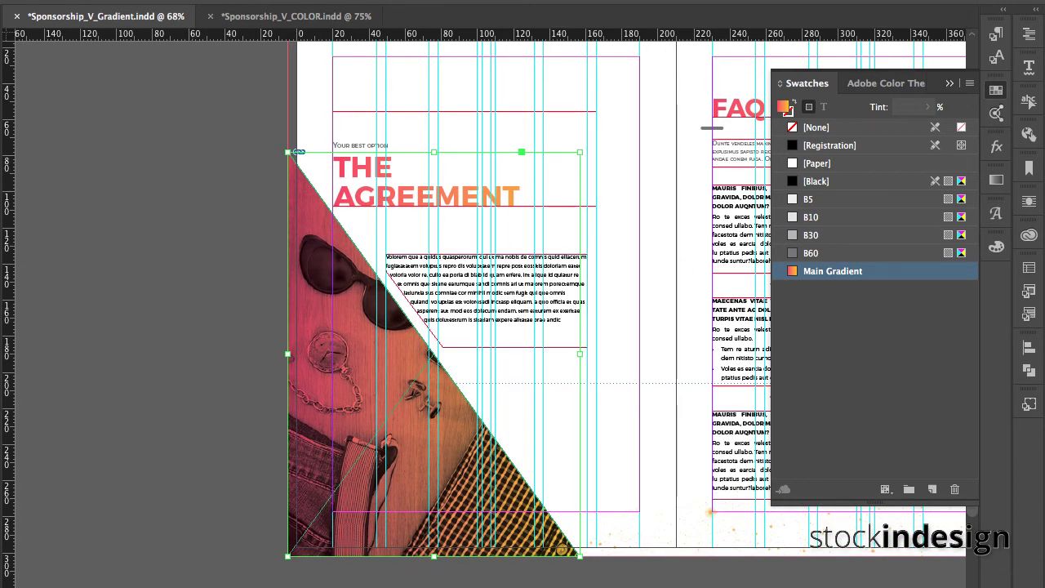
pyautogui.press('F7')
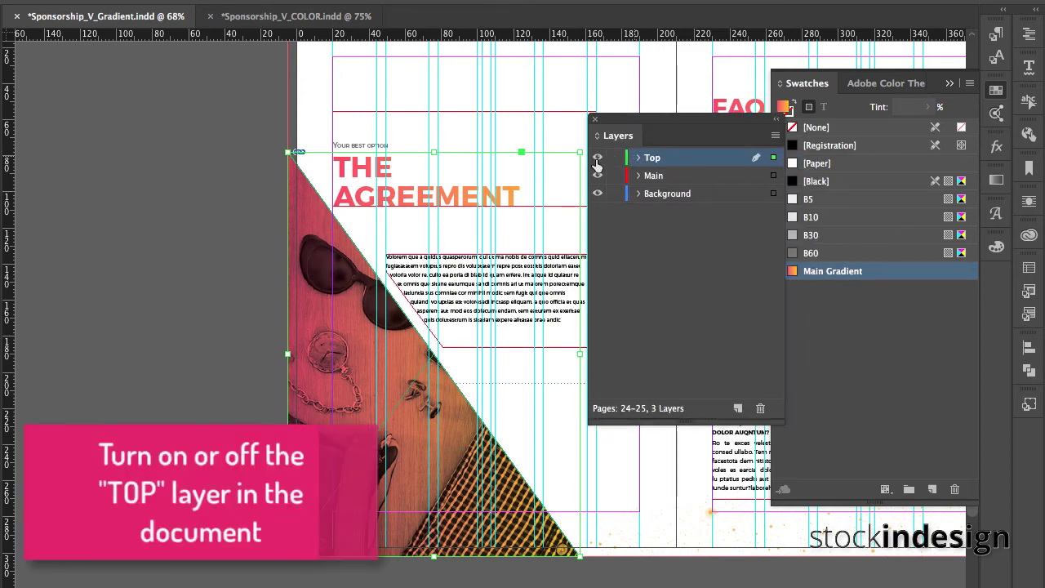
pyautogui.click(597, 158)
pyautogui.click(341, 406)
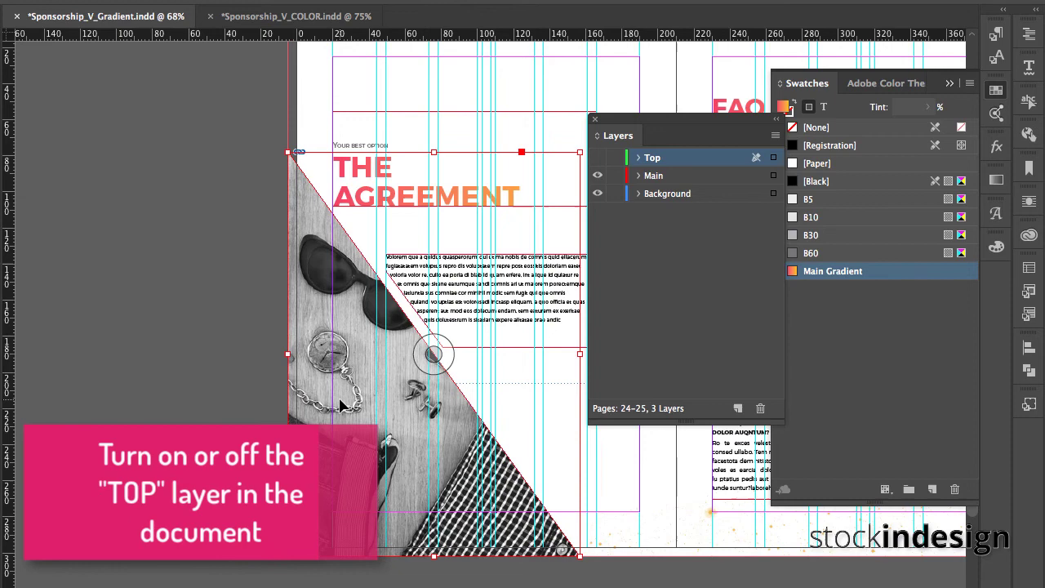
# - Place box_04.jpg into the triangle frame and shift it slightly left
pyautogui.hotkey('ctrl', 'd')
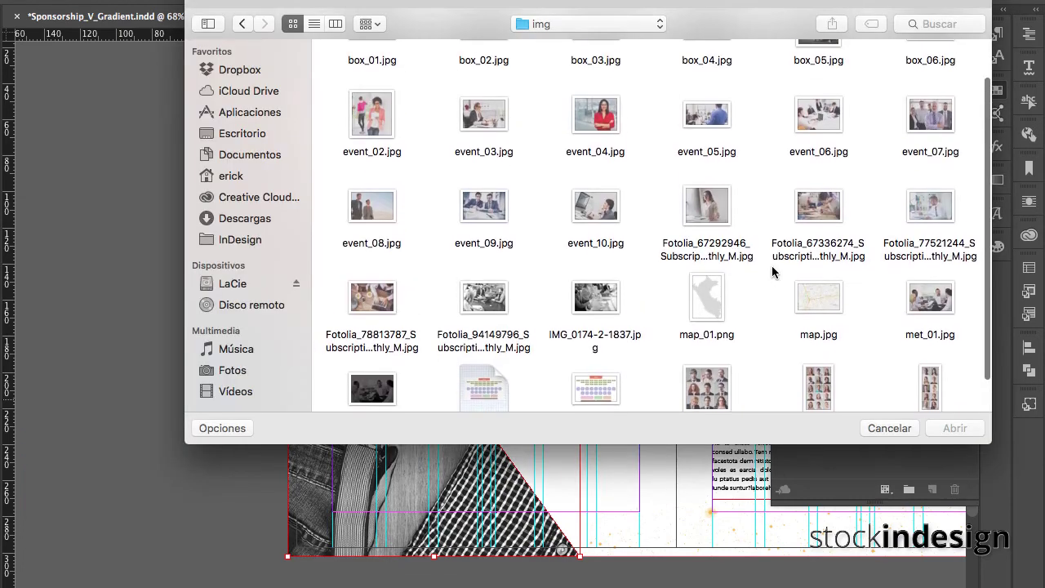
pyautogui.doubleClick(718, 85)
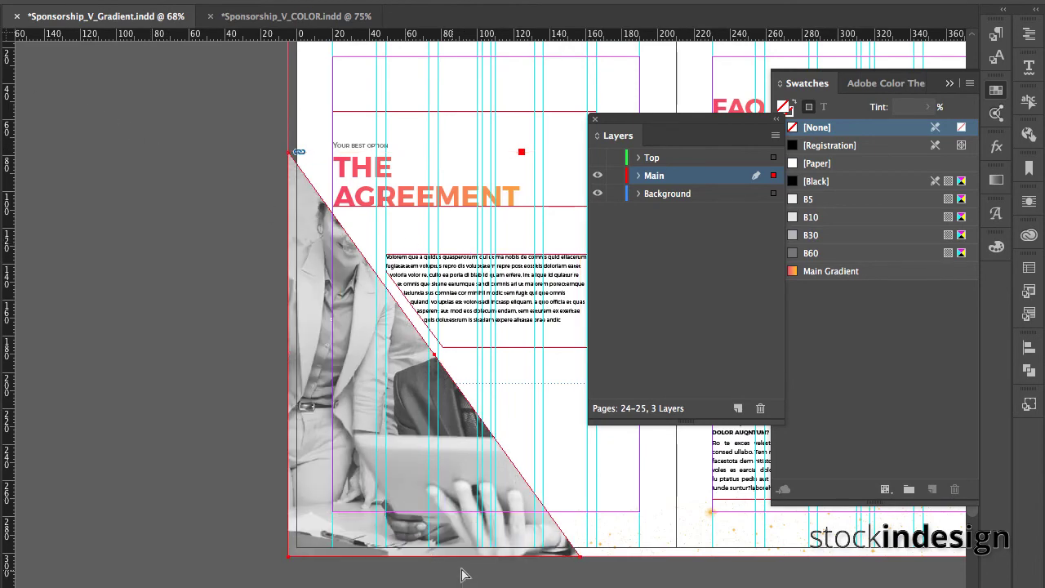
pyautogui.doubleClick(450, 488)
pyautogui.moveTo(452, 484); pyautogui.dragTo(519, 486)
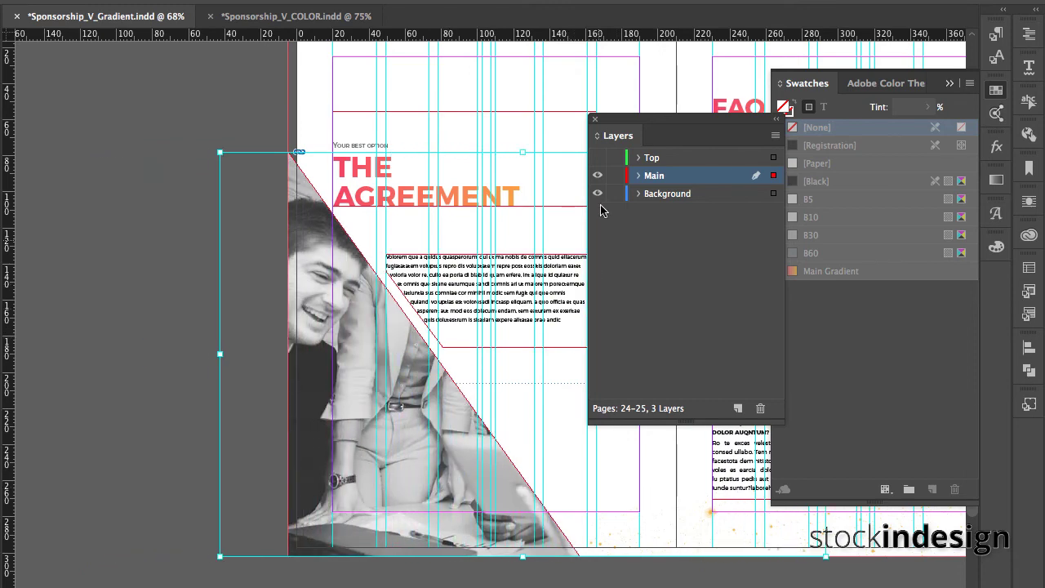
# - Deselect the photo and make the Top gradient layer visible again
pyautogui.click(84, 80)
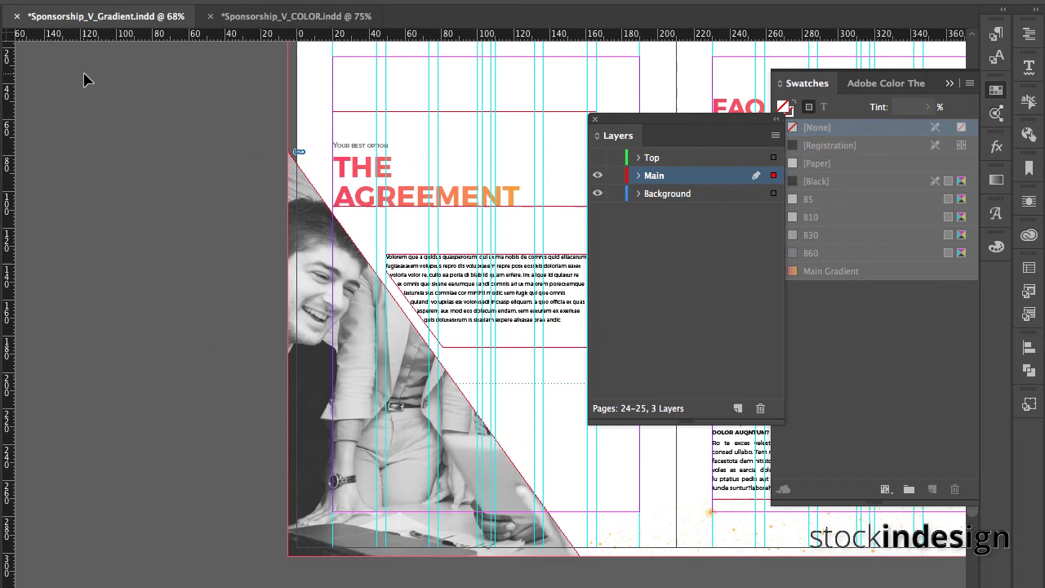
pyautogui.click(596, 157)
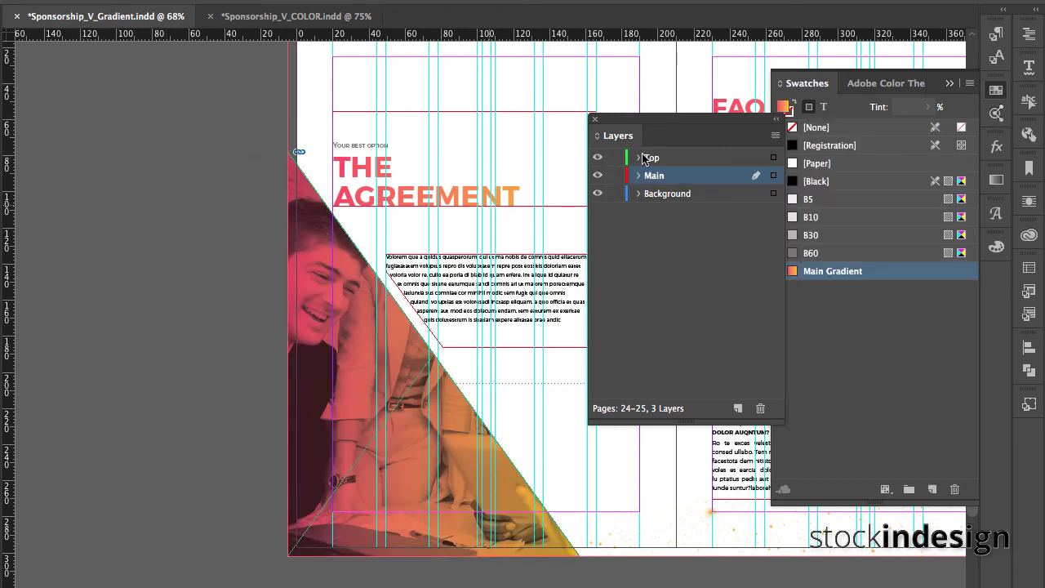